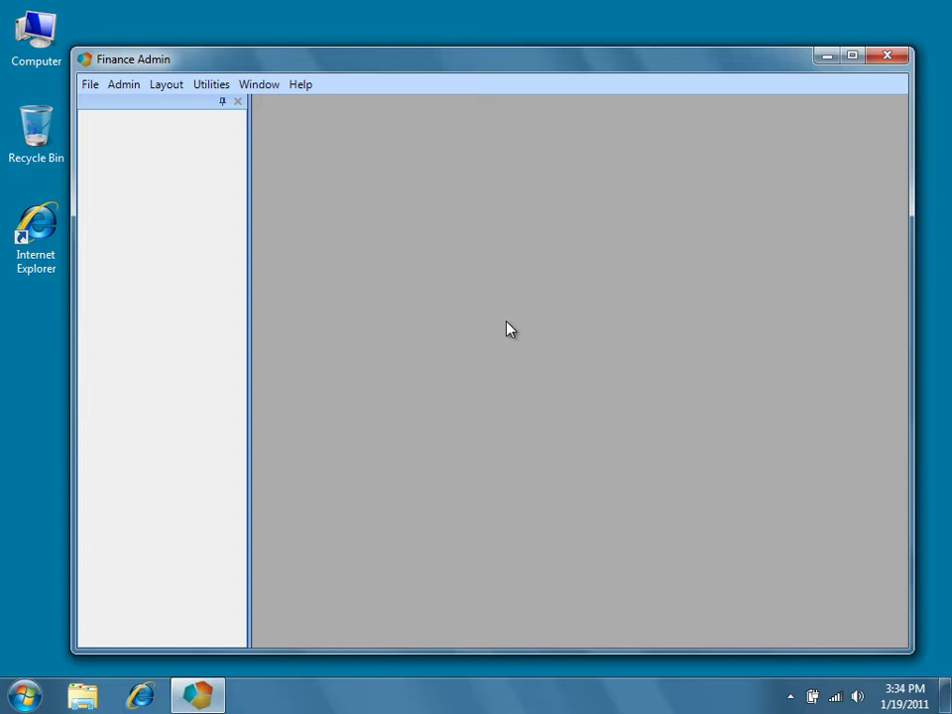
Step: Open the Import Essbase Connections dialog from Admin > Quick Start Utilities
{"action": "left_click", "coordinate": [137, 90]}
{"action": "mouse_move", "coordinate": [143, 106]}
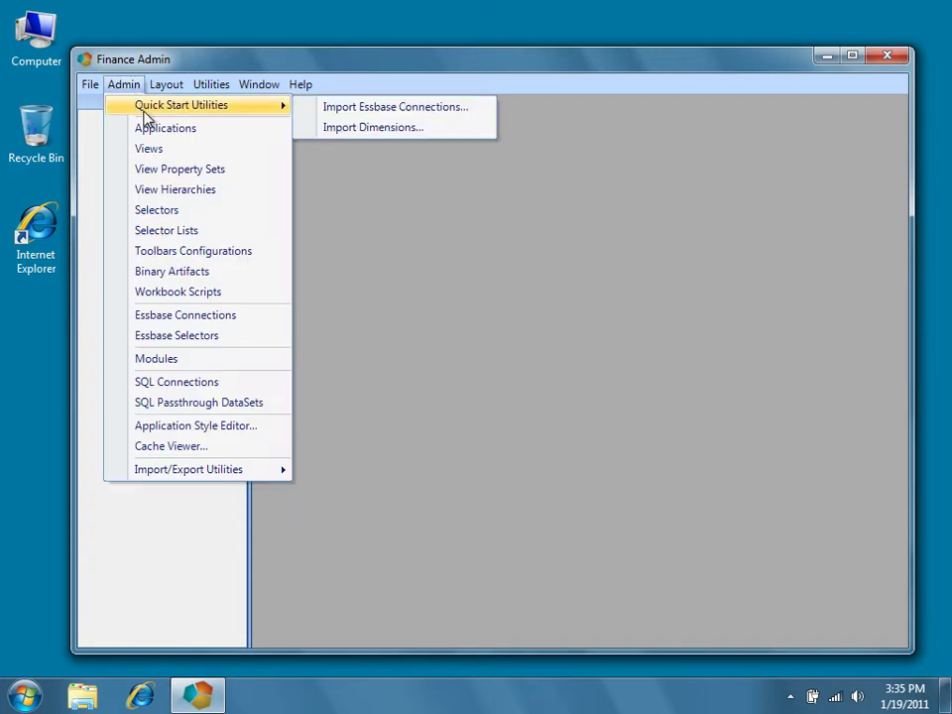
{"action": "left_click", "coordinate": [315, 111]}
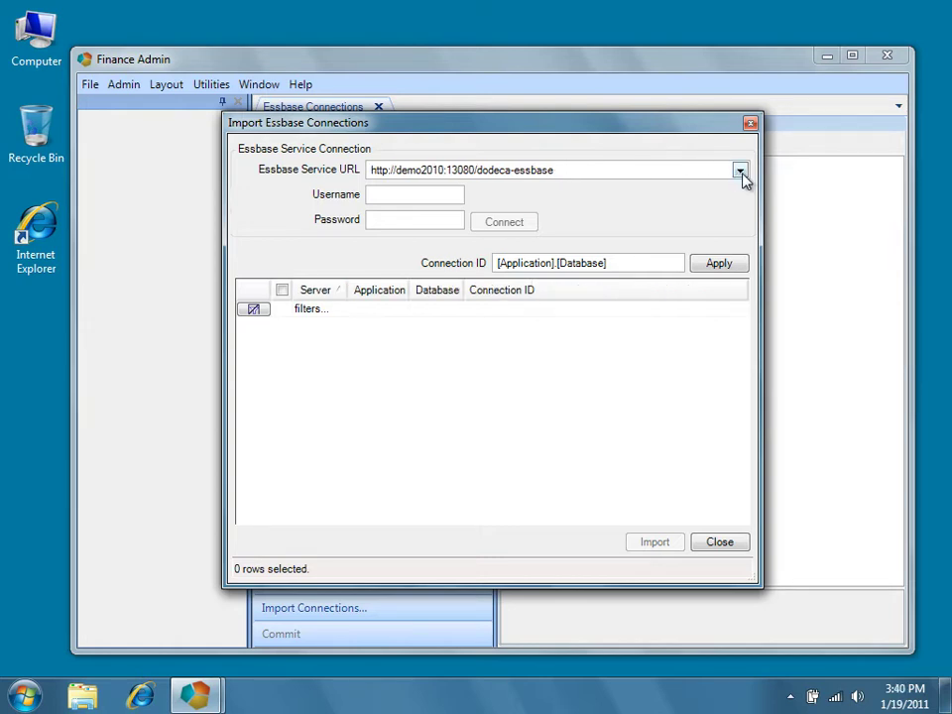
{"action": "left_click", "coordinate": [739, 172]}
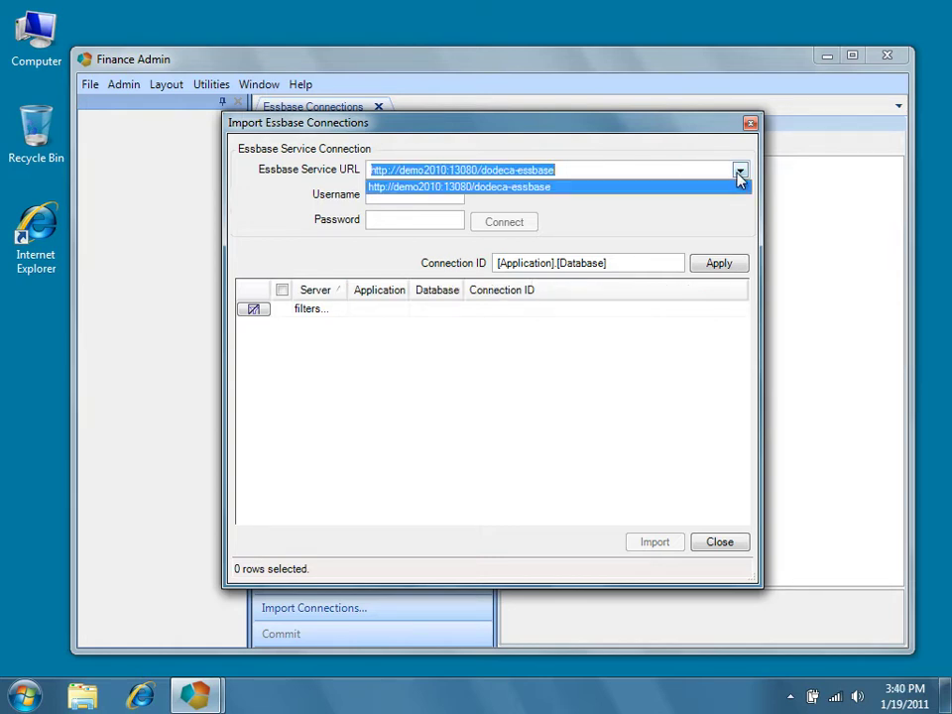
{"action": "left_click", "coordinate": [740, 174]}
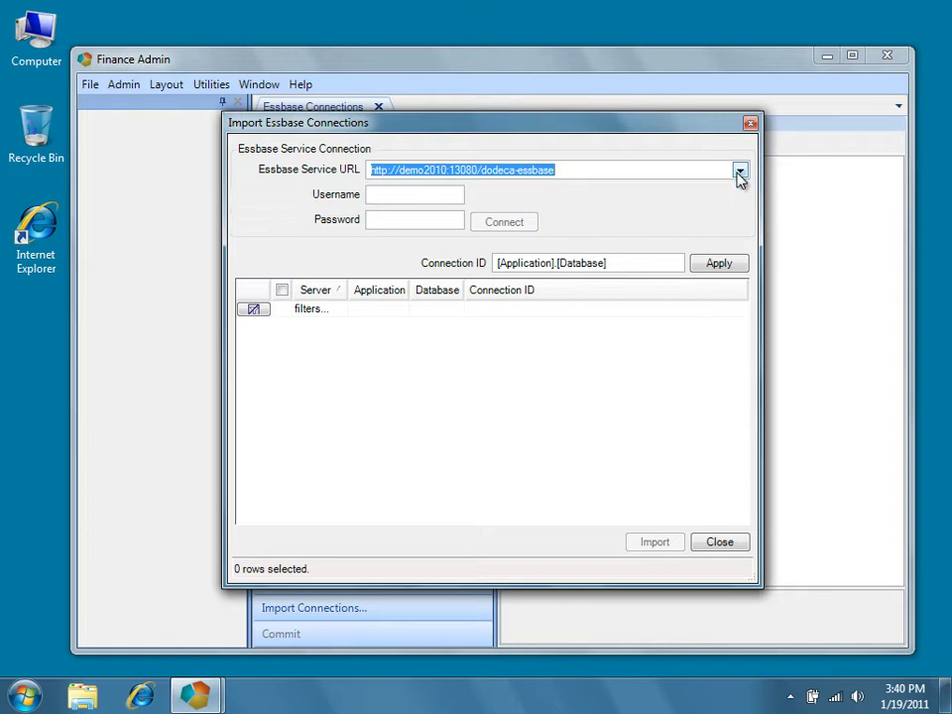
{"action": "left_click", "coordinate": [457, 197]}
{"action": "type", "text": "admin"}
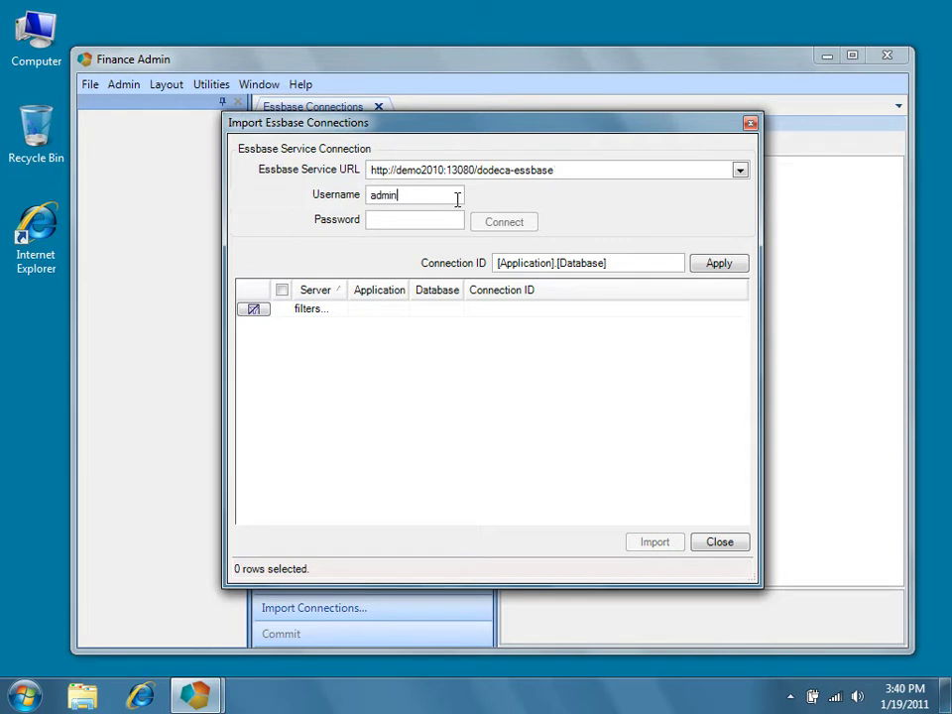
{"action": "key", "text": "Tab"}
{"action": "type", "text": "*******"}
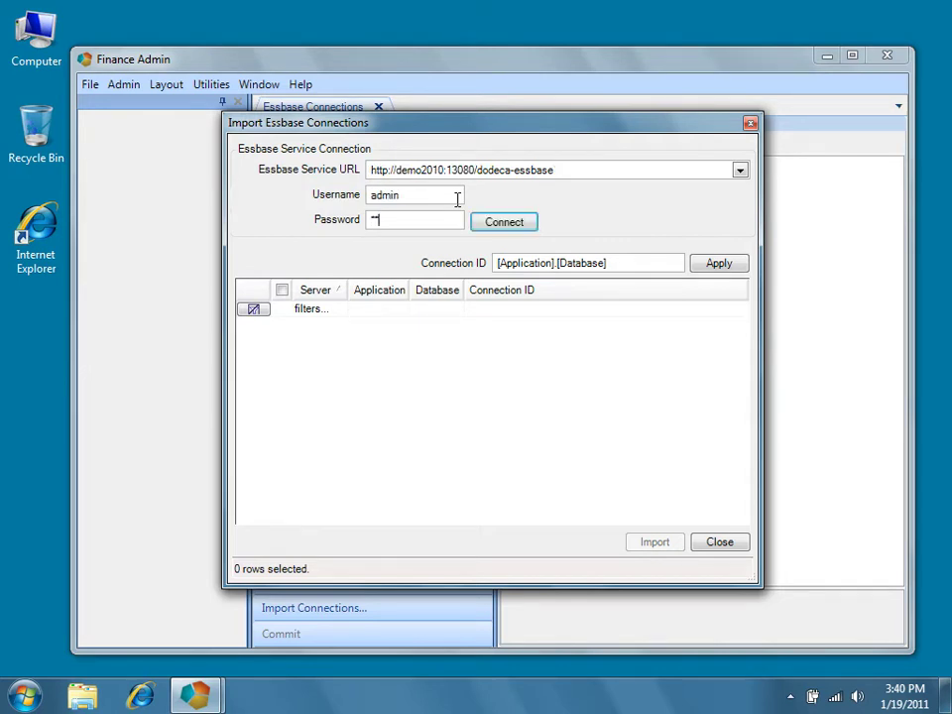
{"action": "type", "text": "*"}
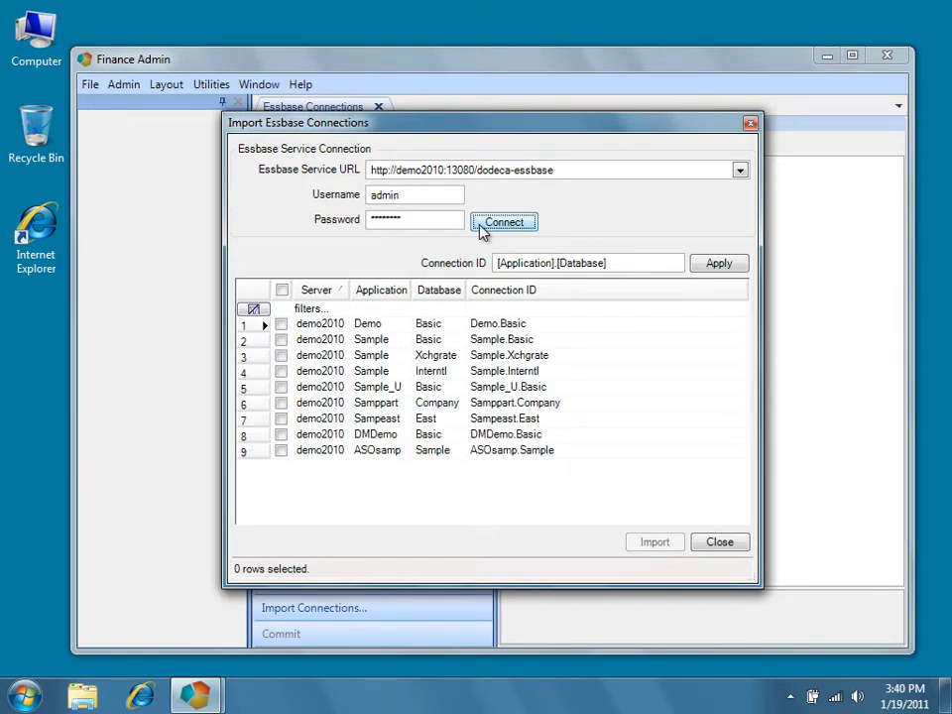
Step: Import the Sample.Basic connection from the demo2010 database list
{"action": "left_click", "coordinate": [280, 340]}
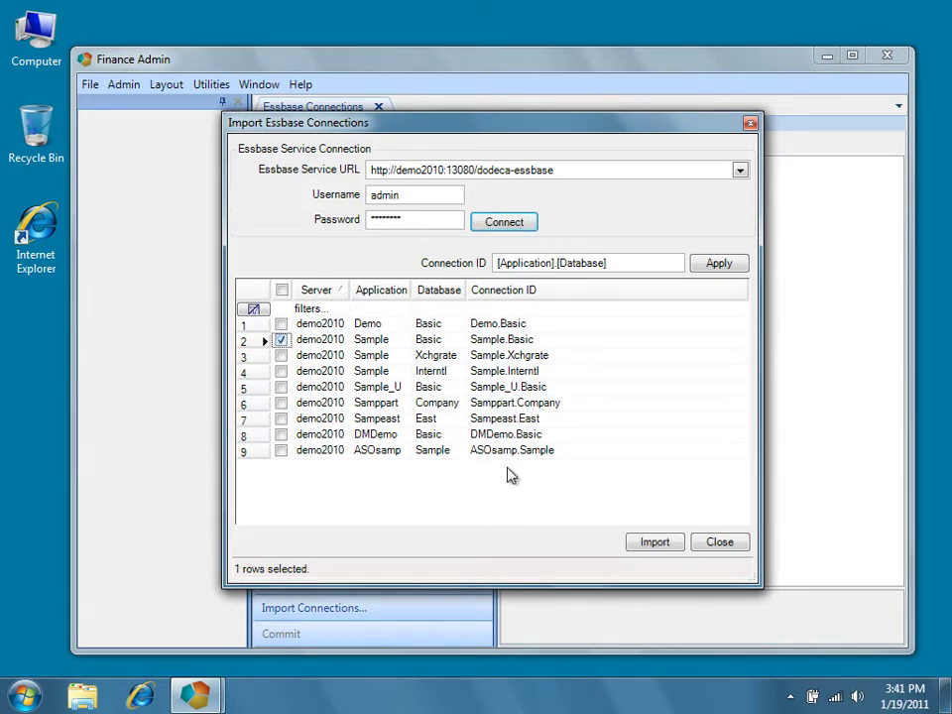
{"action": "left_click", "coordinate": [655, 542]}
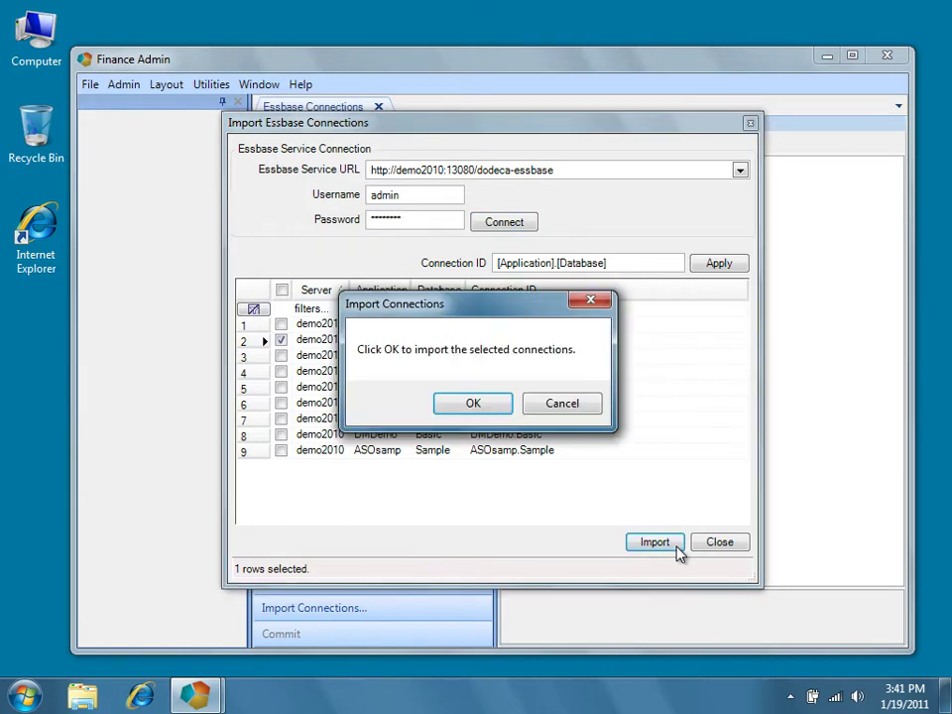
{"action": "left_click", "coordinate": [473, 404]}
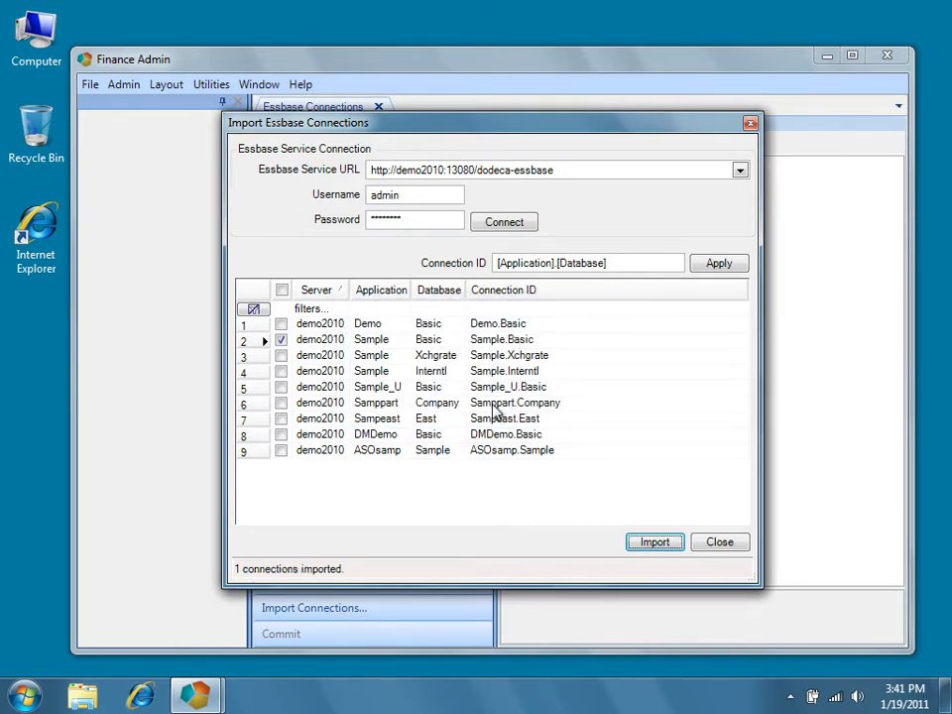
Step: Close the import window and show Sample.Basic's properties: Sample, Basic, demo2010
{"action": "left_click", "coordinate": [702, 548]}
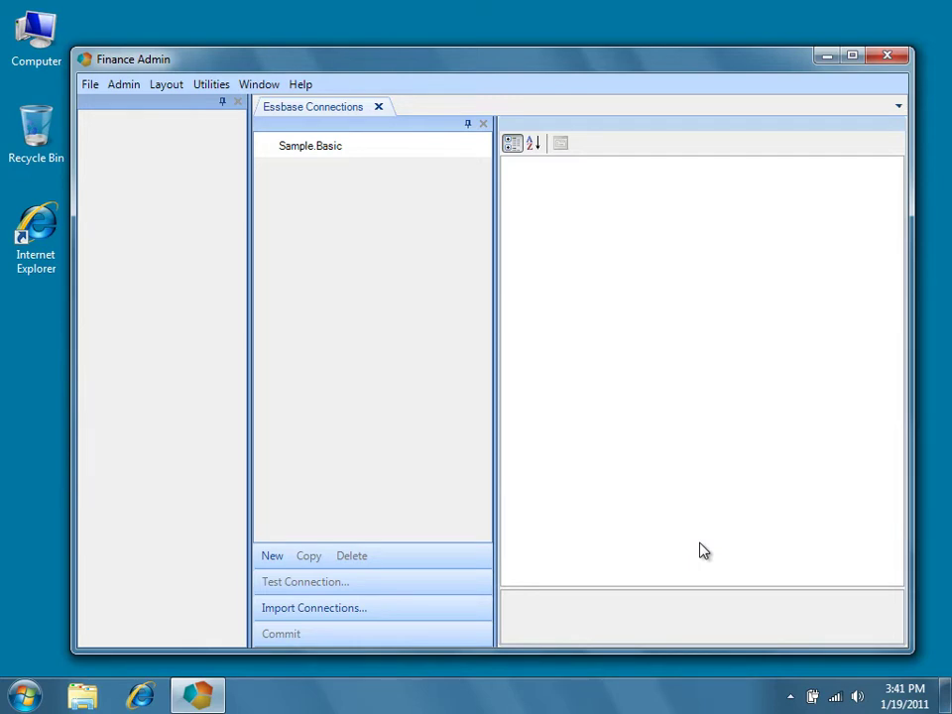
{"action": "left_click", "coordinate": [375, 157]}
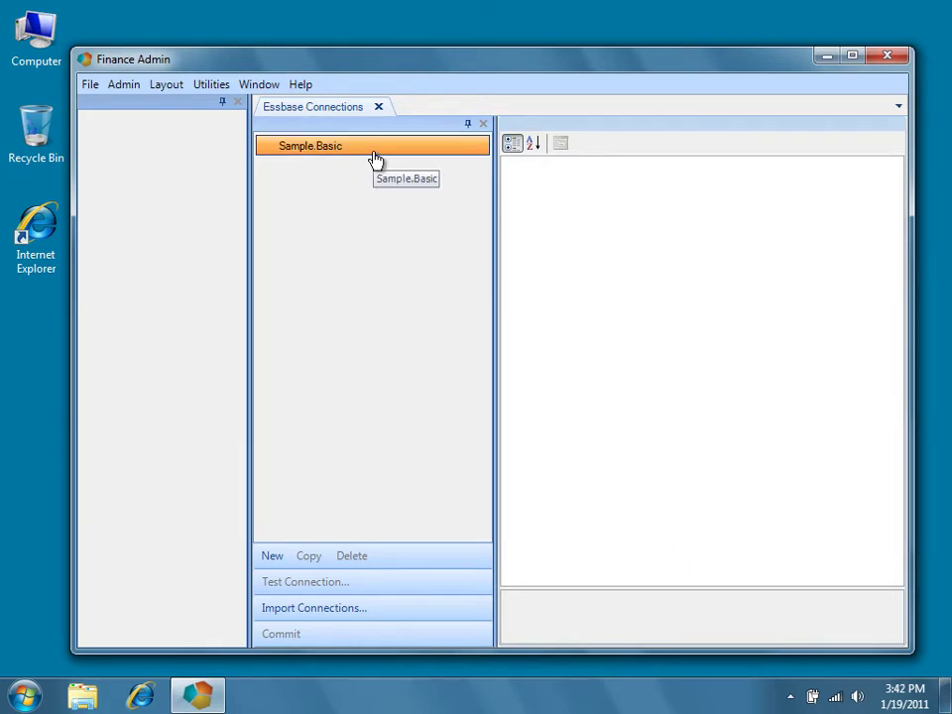
{"action": "left_click", "coordinate": [375, 154]}
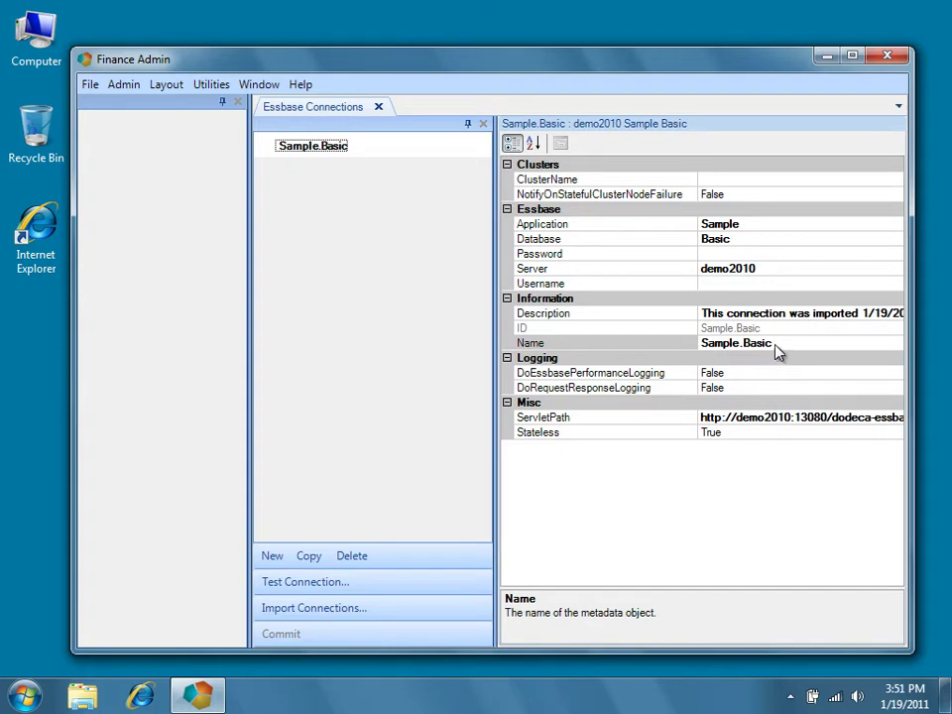
{"action": "left_click", "coordinate": [777, 345]}
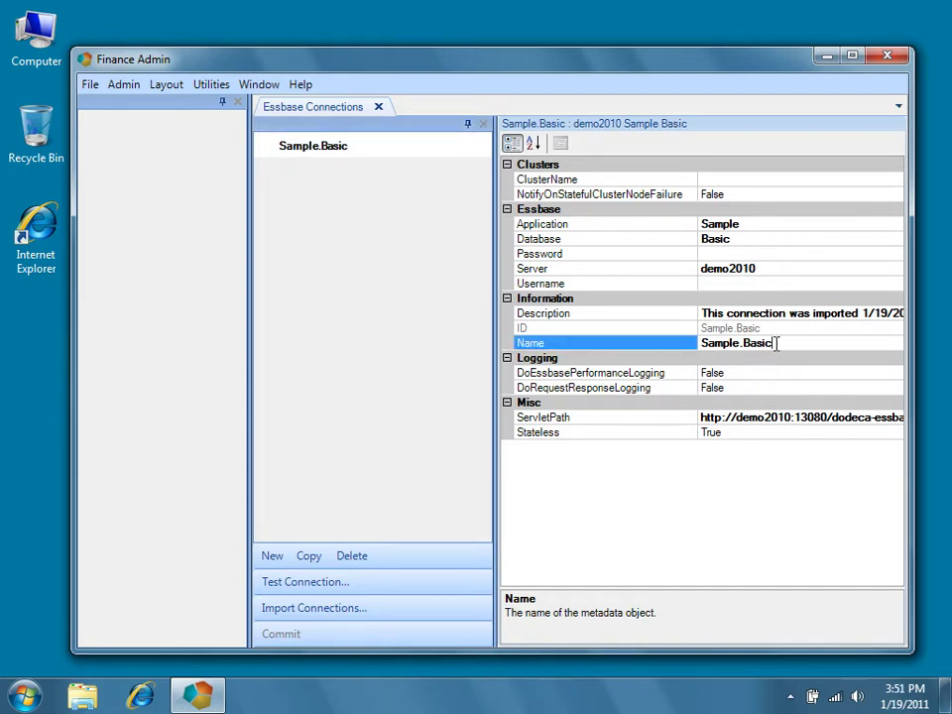
{"action": "left_click", "coordinate": [764, 223]}
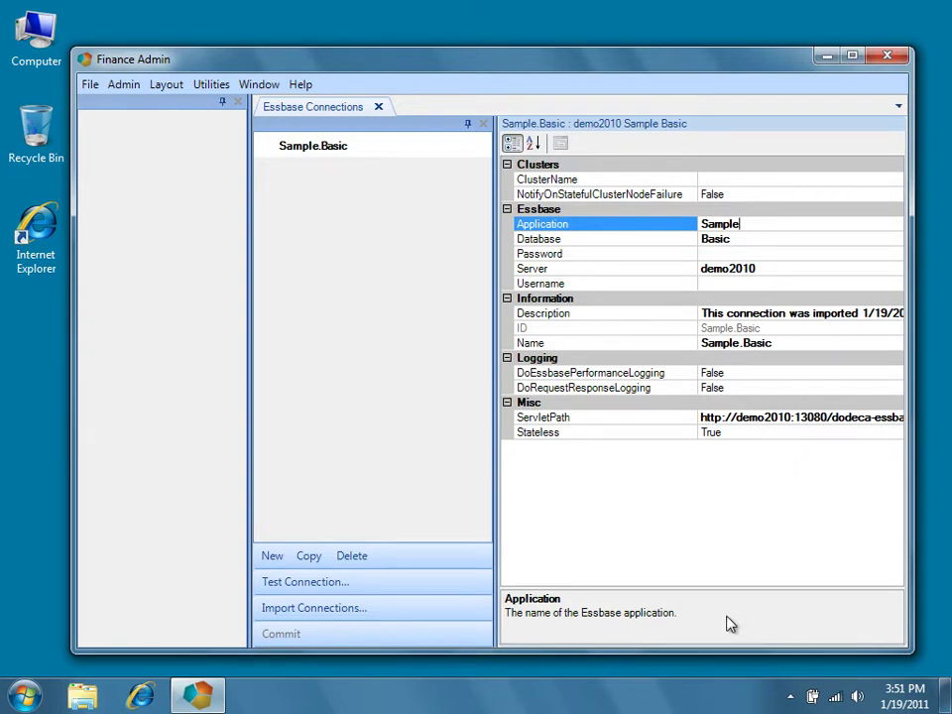
{"action": "left_click", "coordinate": [761, 240]}
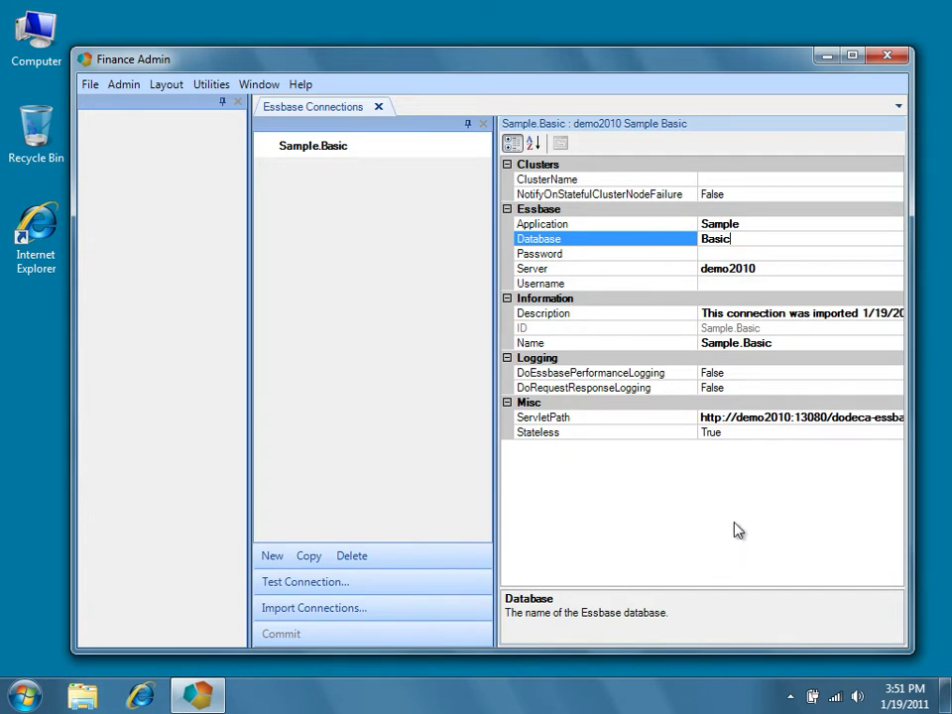
{"action": "left_click", "coordinate": [754, 374]}
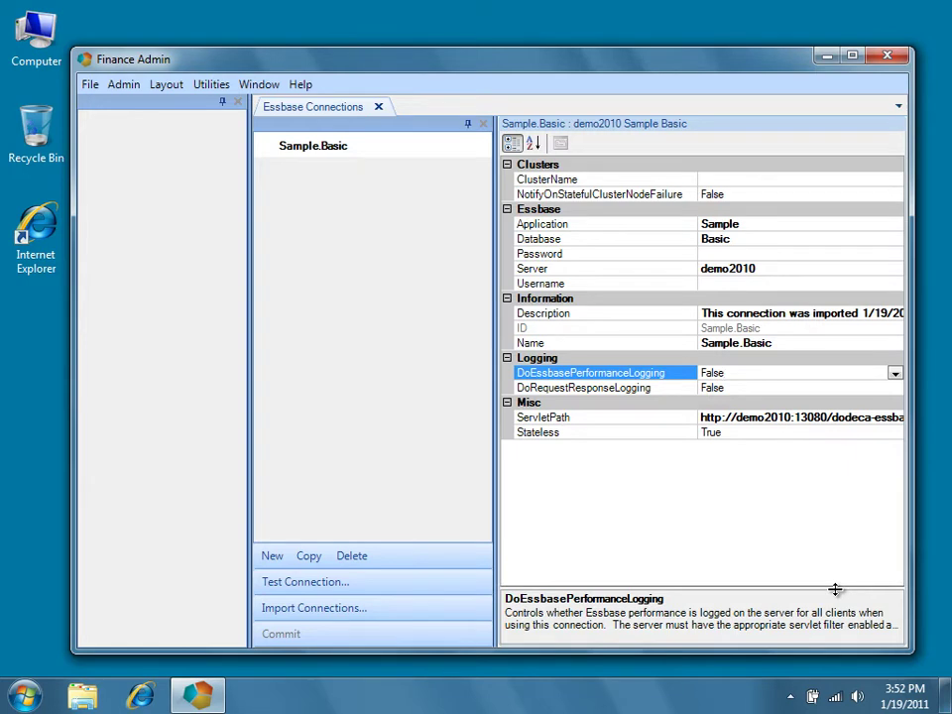
Step: Drag the splitter upward to enlarge the property description area
{"action": "left_click_drag", "start_coordinate": [835, 581], "coordinate": [833, 482]}
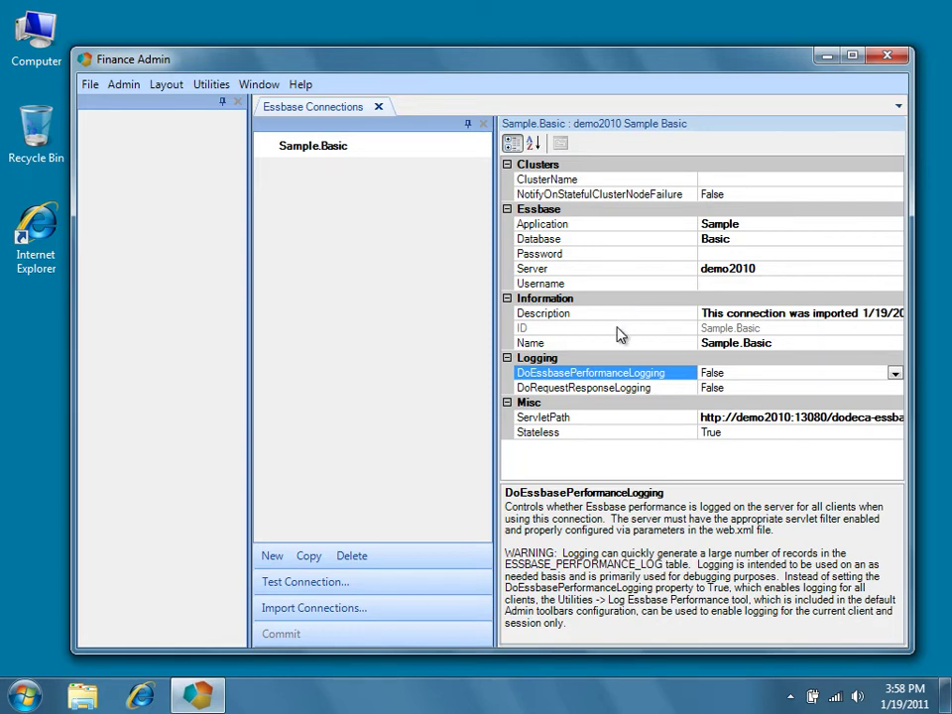
{"action": "left_click", "coordinate": [617, 334]}
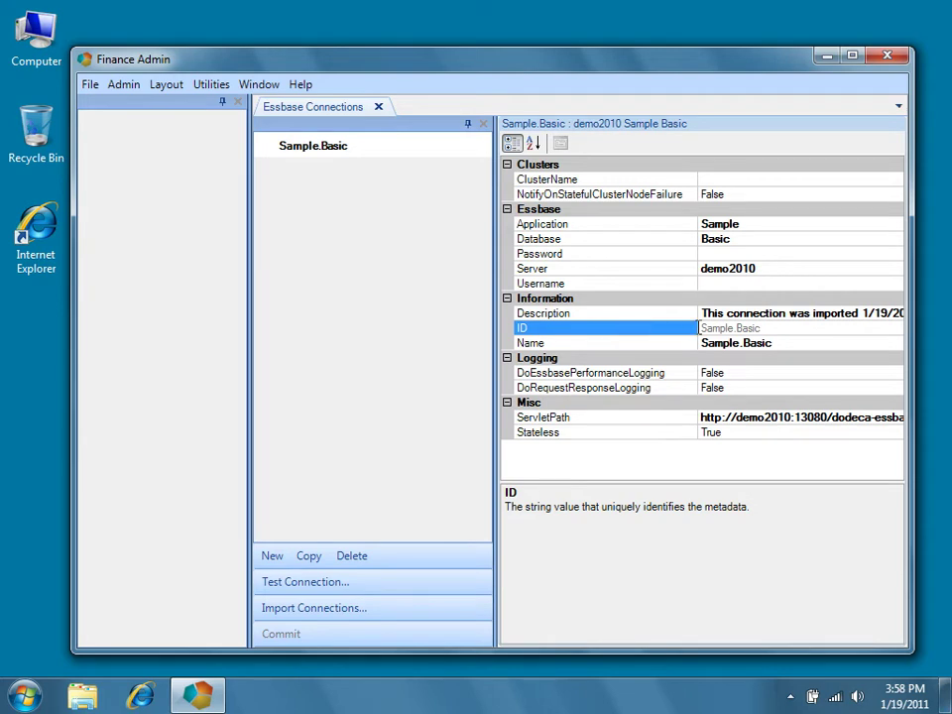
{"action": "left_click", "coordinate": [773, 327]}
{"action": "left_click", "coordinate": [670, 376]}
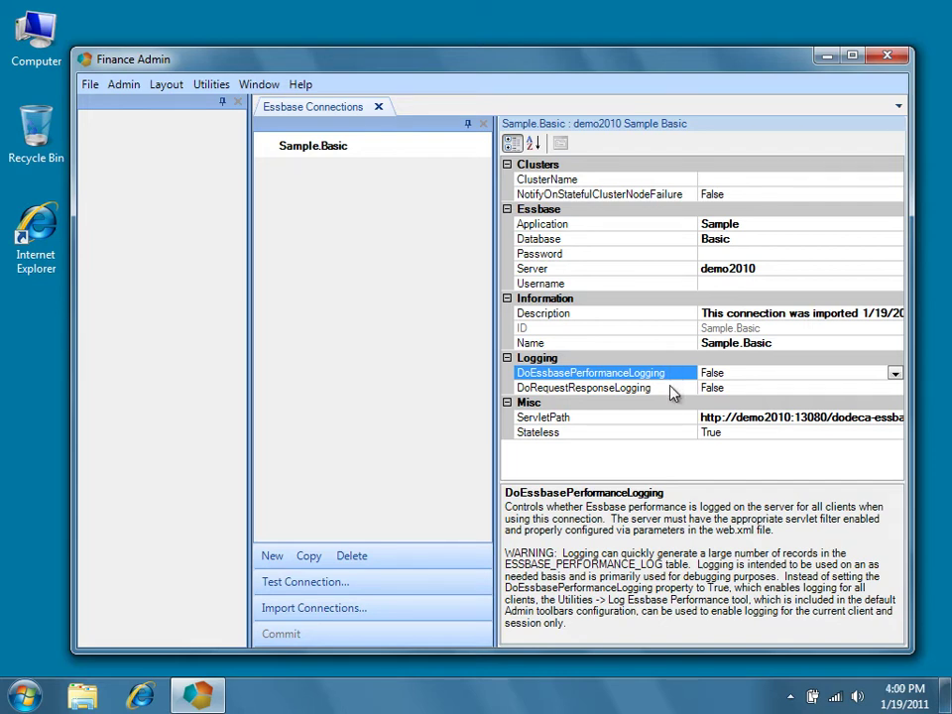
{"action": "left_click", "coordinate": [670, 389]}
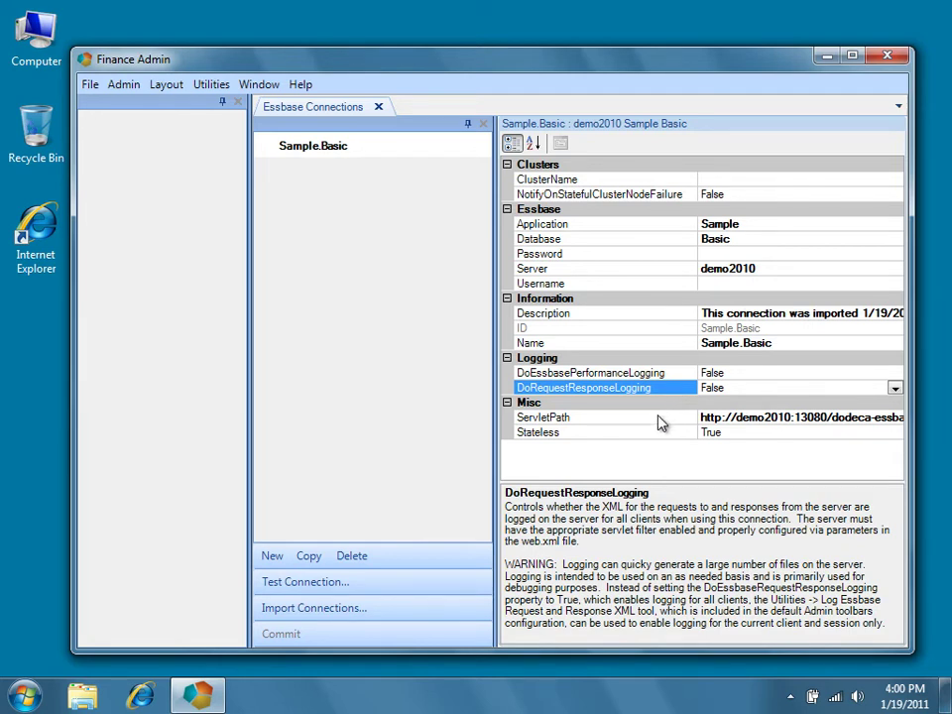
Step: Widen the value column so Sample.Basic's full ServletPath shows, then review Stateless
{"action": "left_click", "coordinate": [634, 417]}
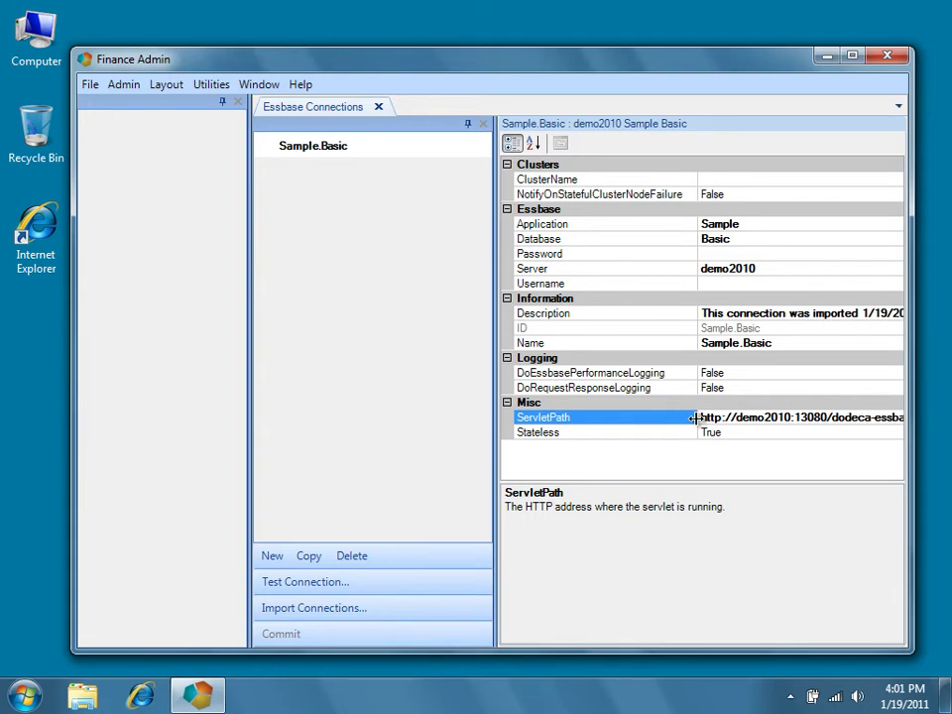
{"action": "left_click_drag", "start_coordinate": [694, 417], "coordinate": [670, 418]}
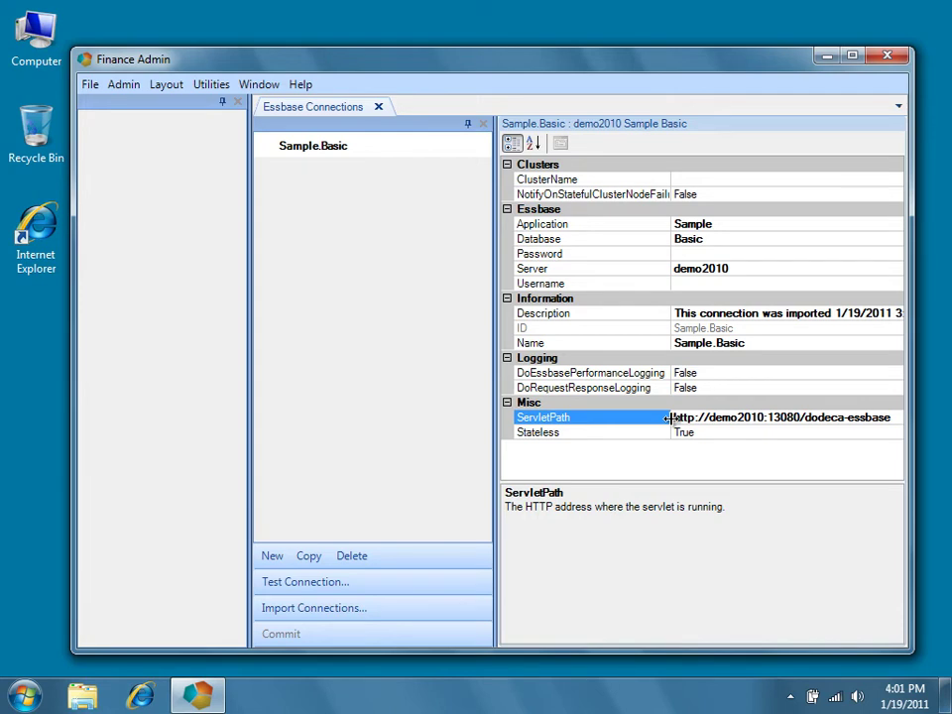
{"action": "left_click", "coordinate": [869, 432]}
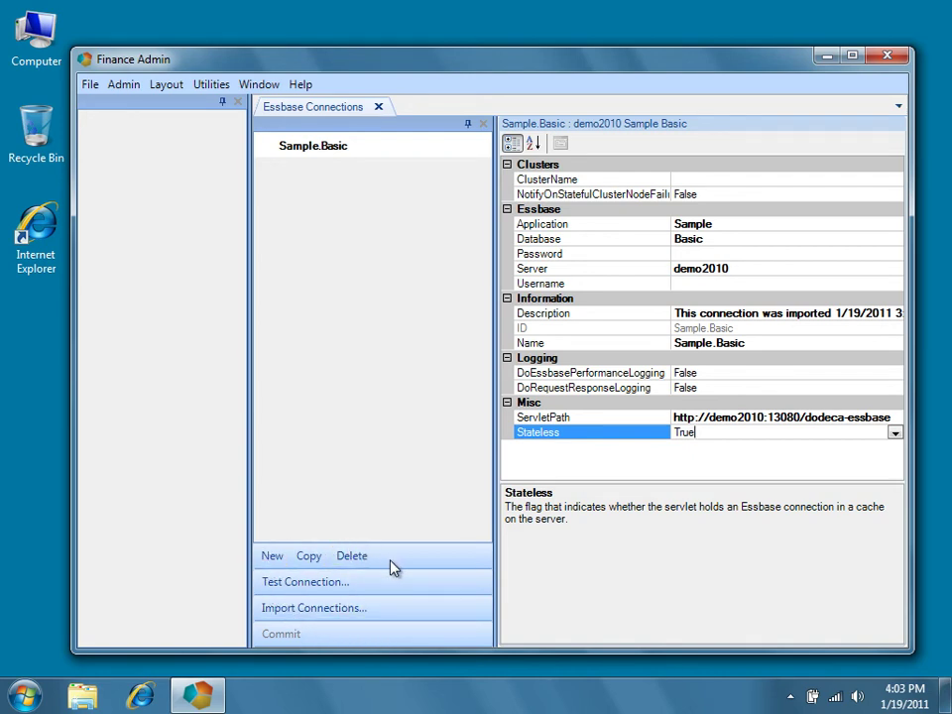
Step: Create a new Essbase connection with ID and Name both set to Demo.Basic
{"action": "left_click", "coordinate": [273, 556]}
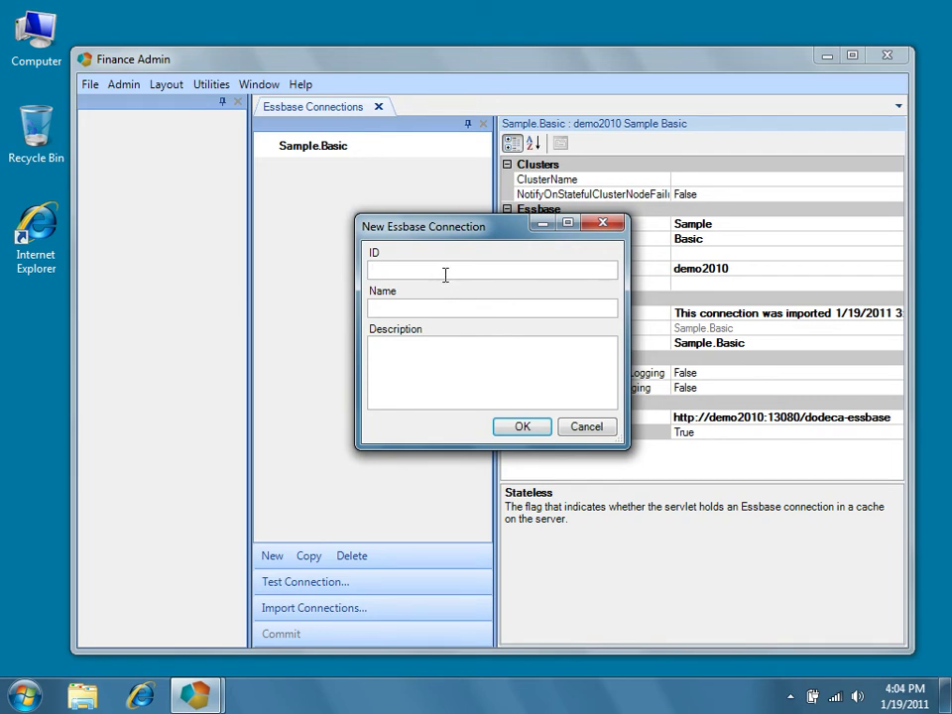
{"action": "type", "text": "Demo.Basic"}
{"action": "left_click", "coordinate": [418, 310]}
{"action": "type", "text": "Demo.Basic"}
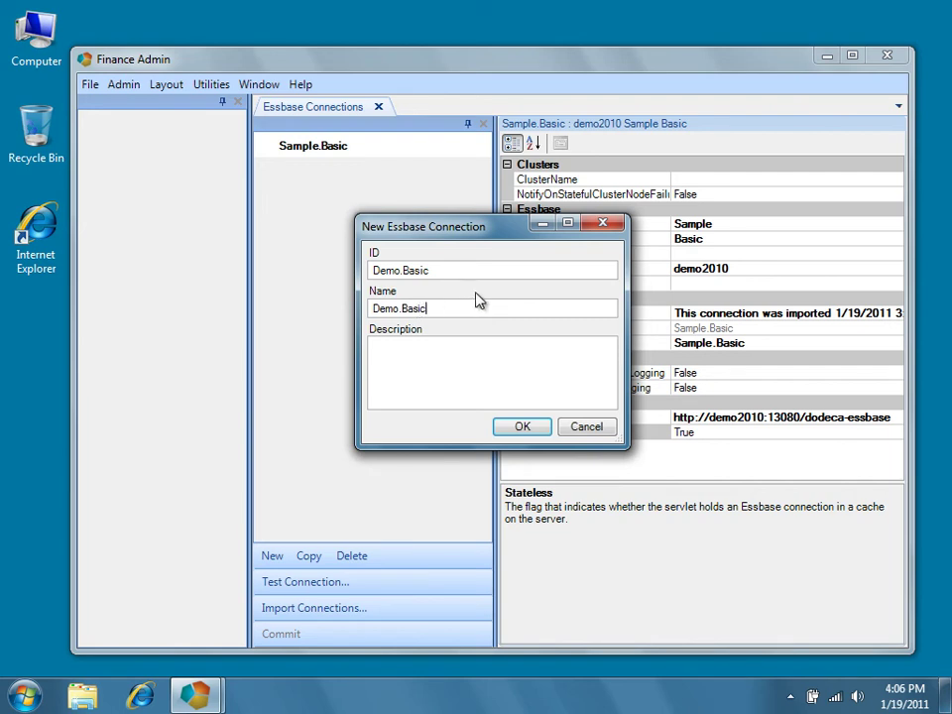
{"action": "left_click", "coordinate": [522, 426]}
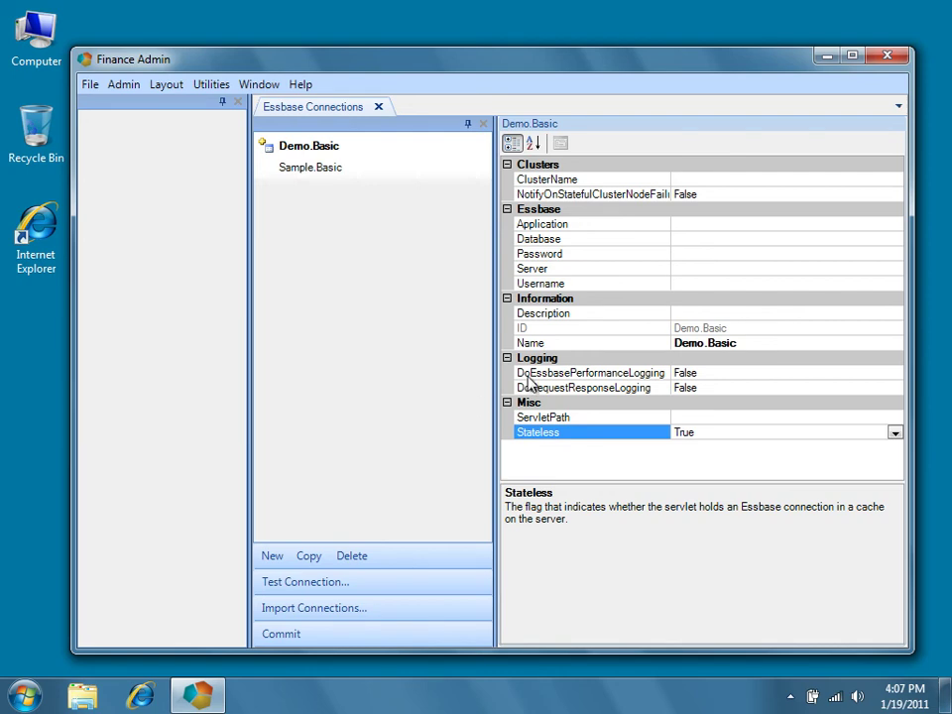
{"action": "left_click", "coordinate": [696, 226]}
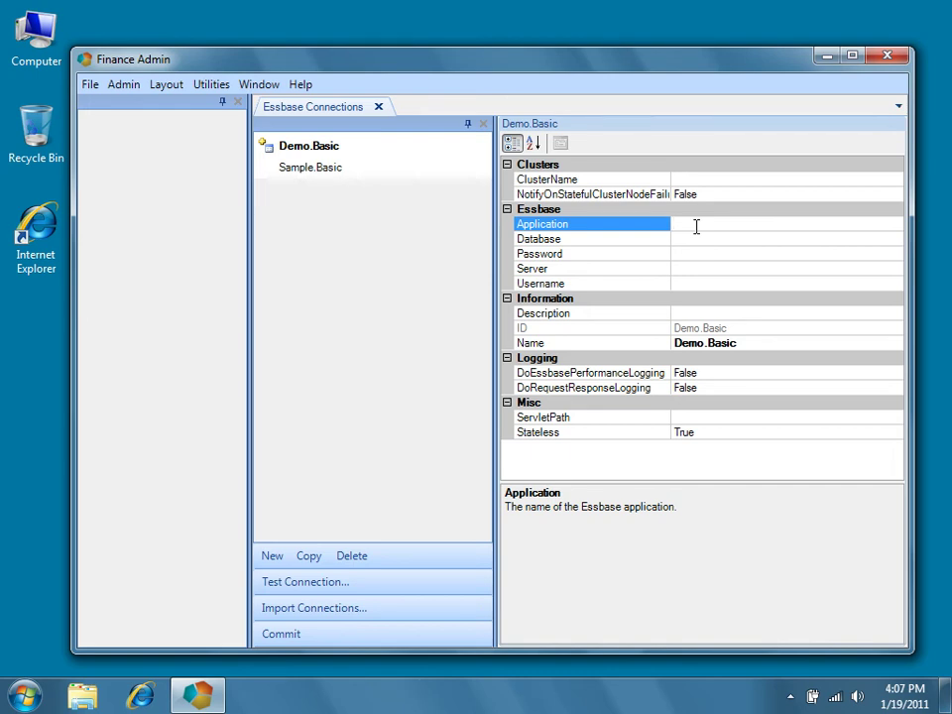
{"action": "type", "text": "Demo"}
{"action": "left_click", "coordinate": [715, 239]}
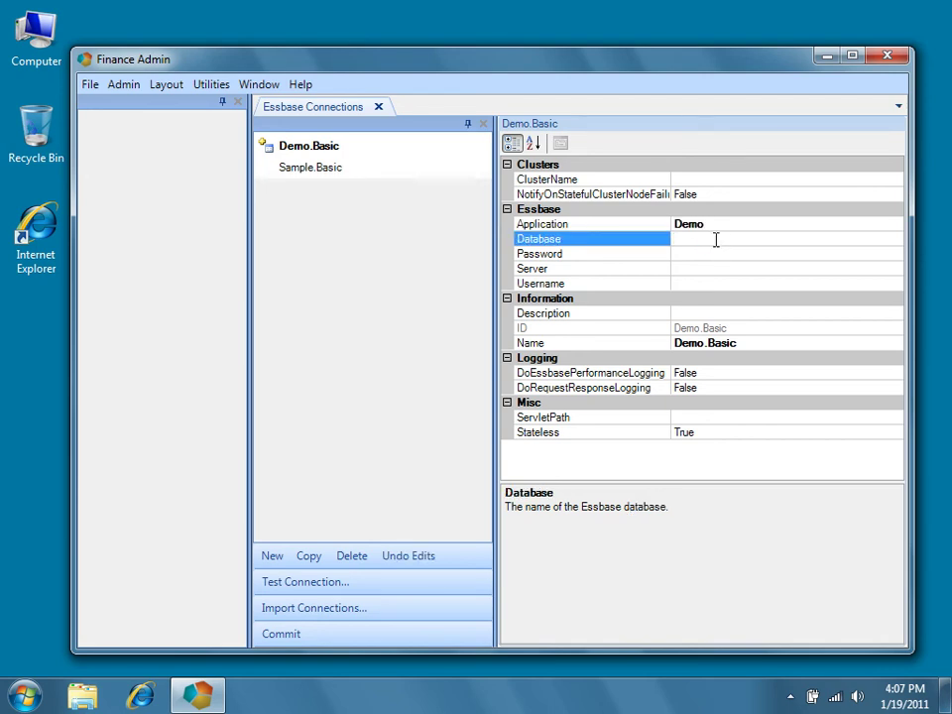
{"action": "type", "text": "Basic"}
{"action": "left_click", "coordinate": [709, 266]}
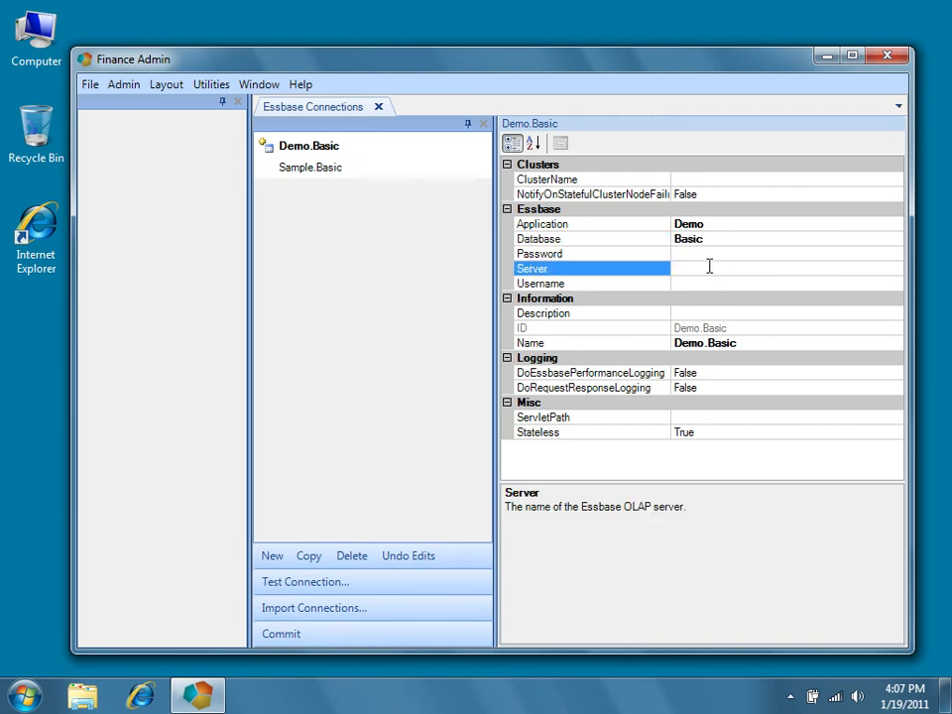
{"action": "type", "text": "demo2010"}
{"action": "left_click", "coordinate": [723, 416]}
{"action": "type", "text": "http://"}
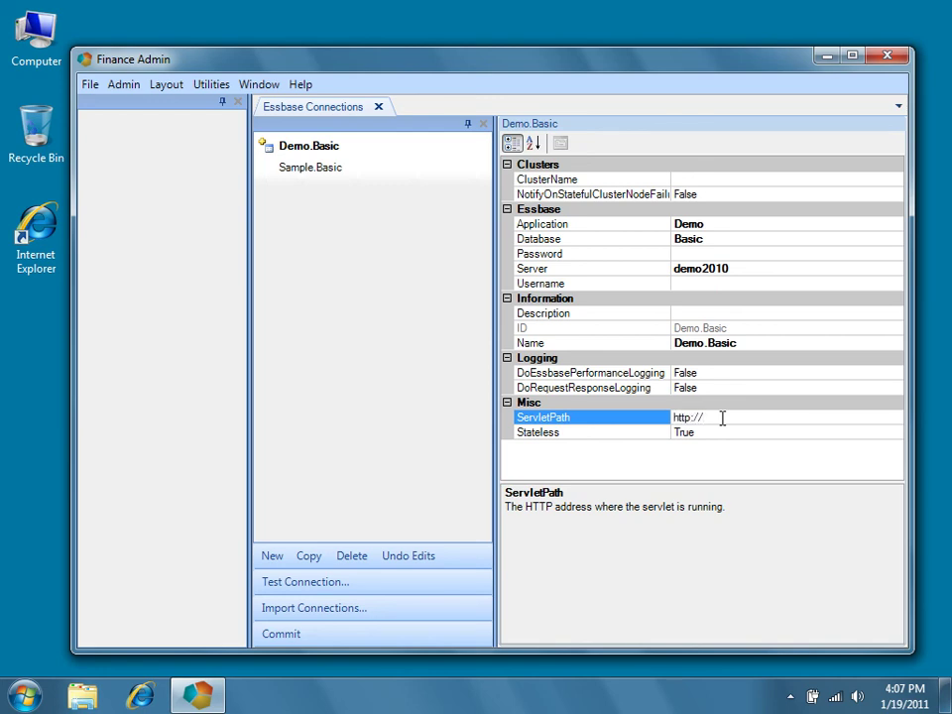
{"action": "type", "text": "demo2010:13080/dodeca-essbase"}
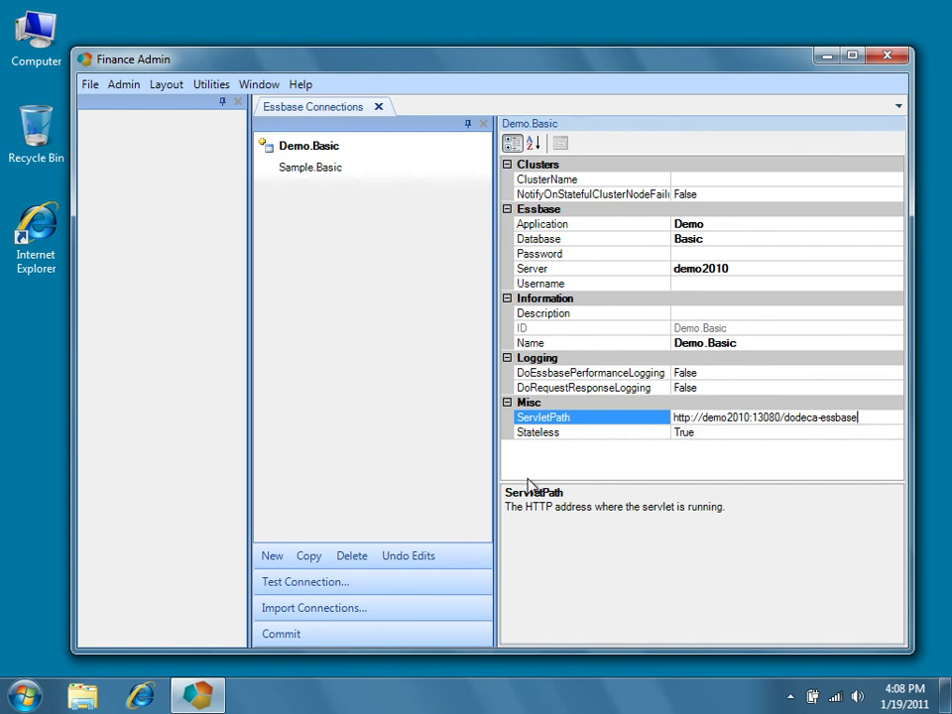
Step: Test the Demo.Basic connection, logging in with the Essbase username and password
{"action": "left_click", "coordinate": [336, 591]}
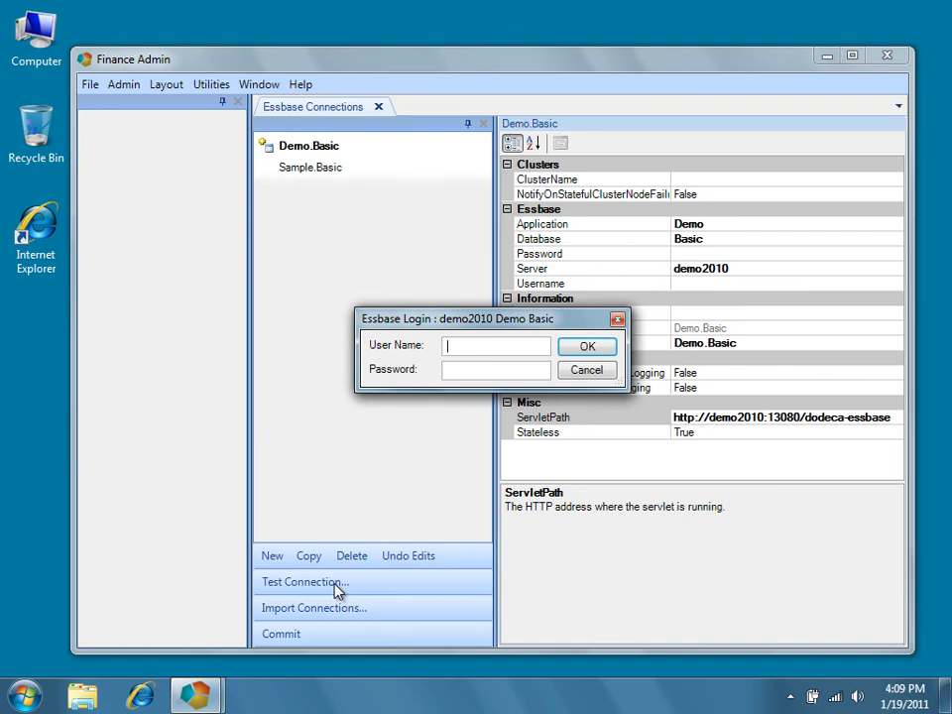
{"action": "type", "text": "admin"}
{"action": "key", "text": "Tab"}
{"action": "type", "text": "********"}
{"action": "left_click", "coordinate": [564, 349]}
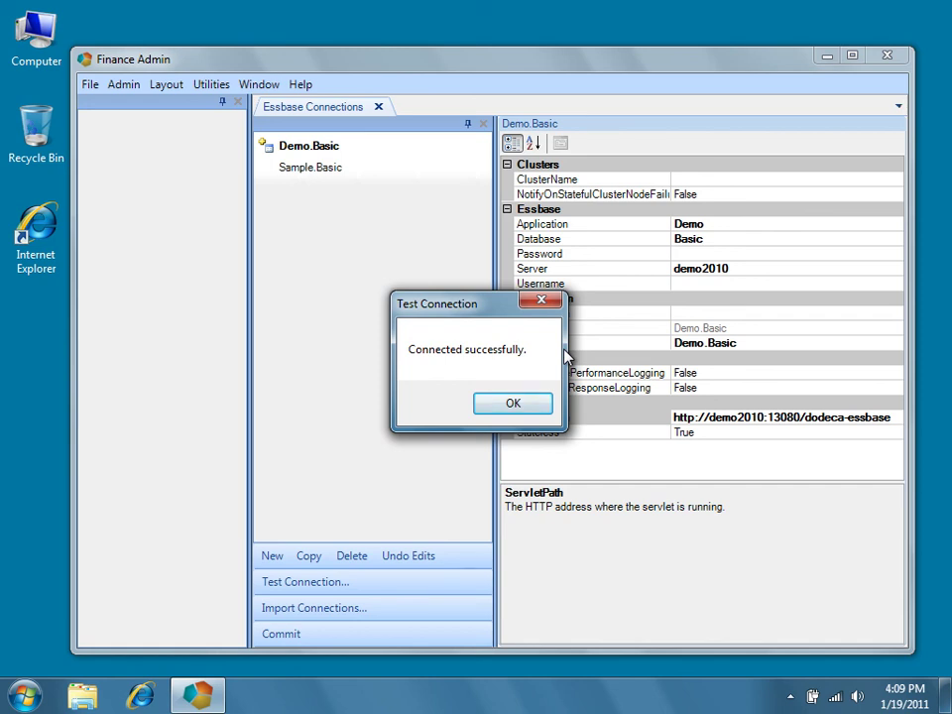
Step: Dismiss the success message and commit all connection changes to the database
{"action": "left_click", "coordinate": [526, 408]}
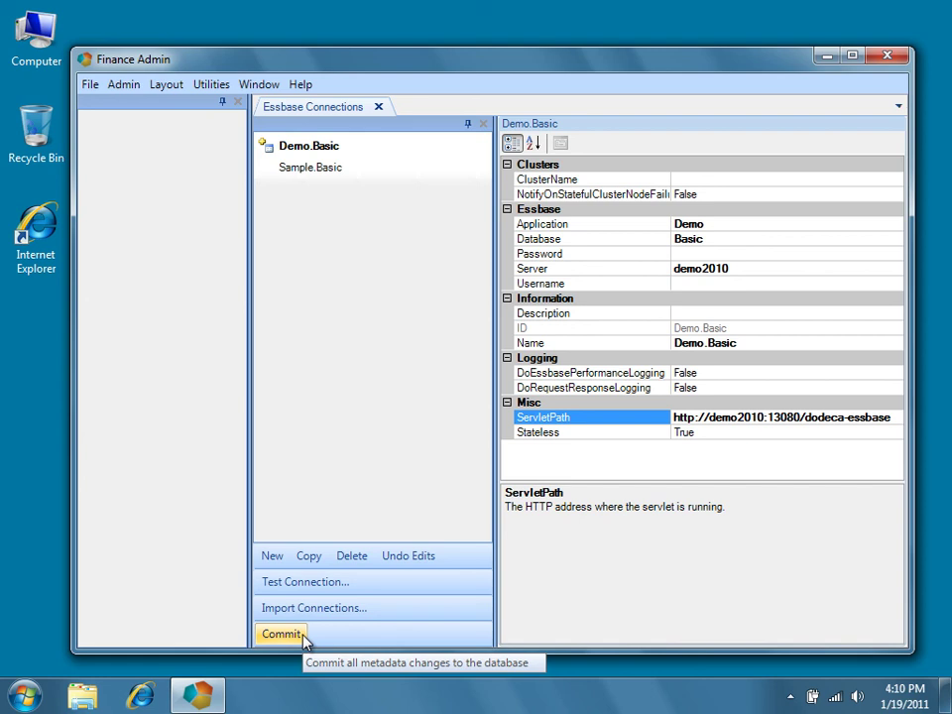
{"action": "left_click", "coordinate": [282, 634]}
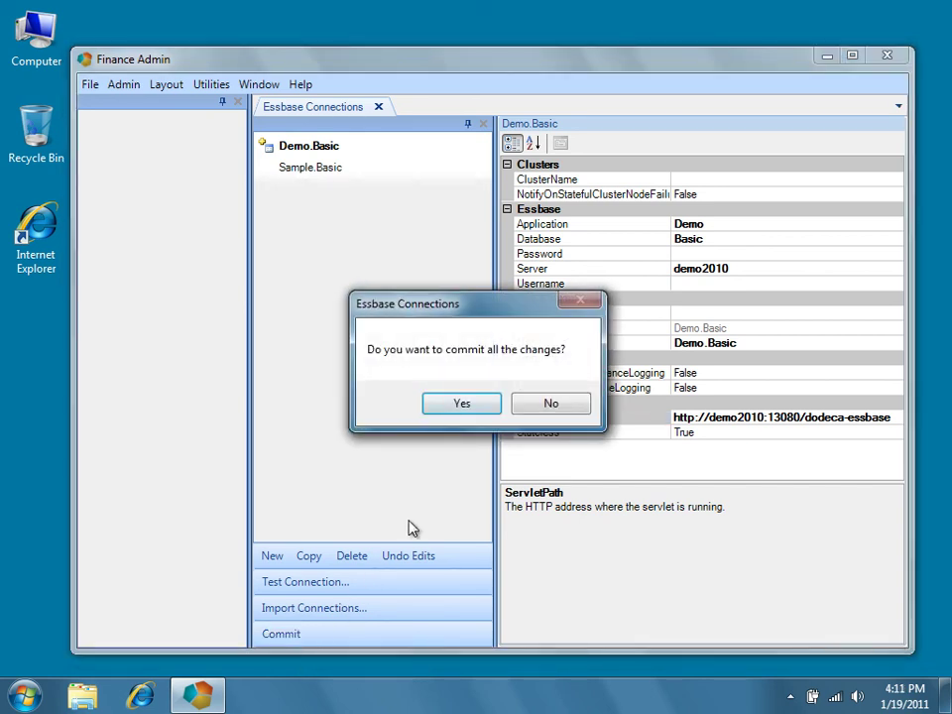
{"action": "left_click", "coordinate": [483, 405]}
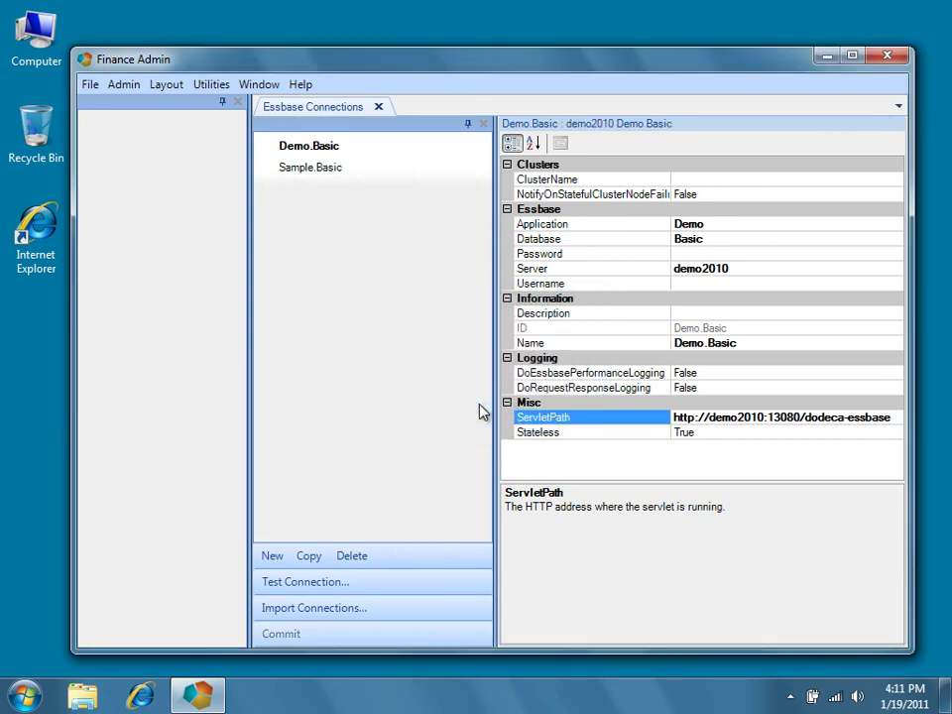